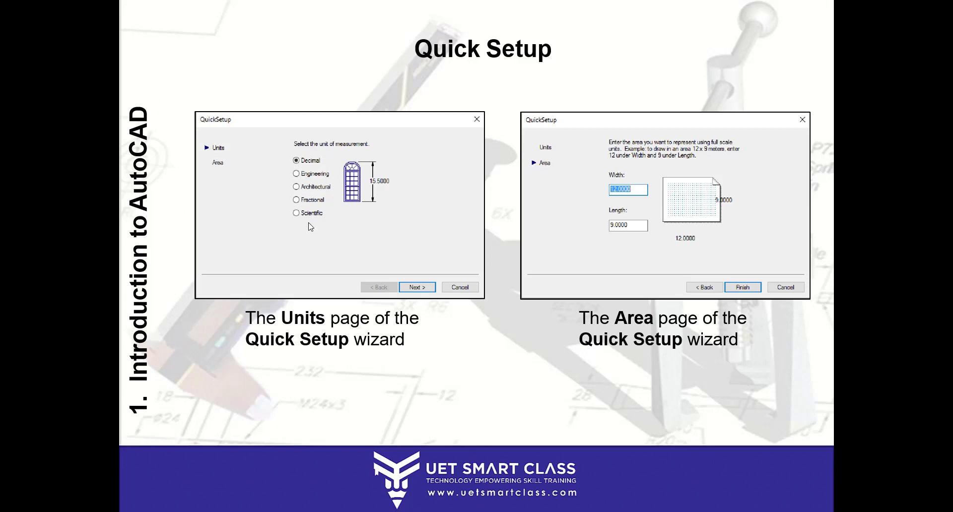
key(Left)
key(Left)
key(Left)
key(Left)
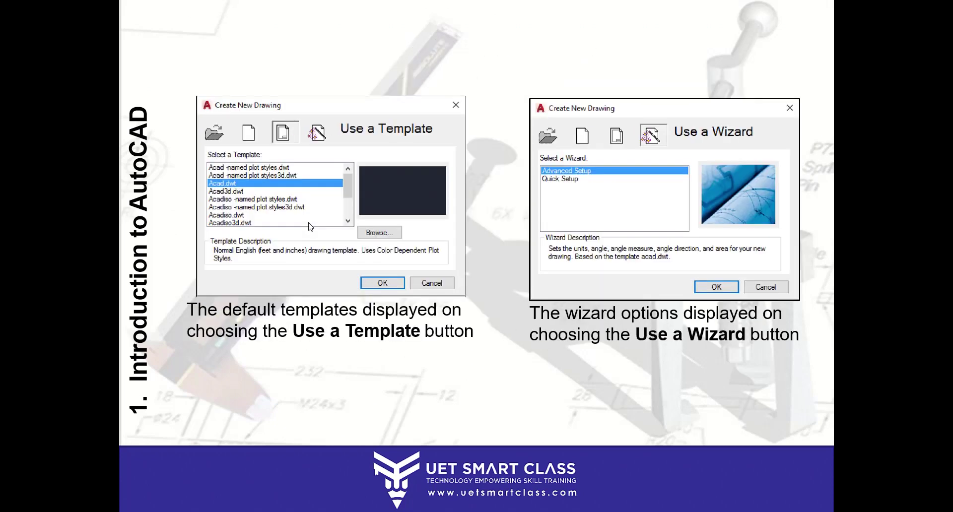
key(Right)
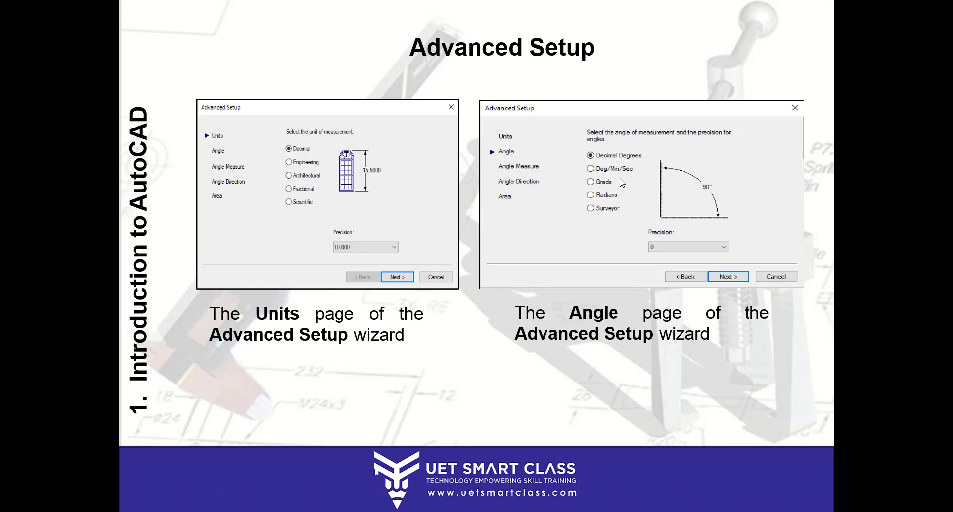
key(Right)
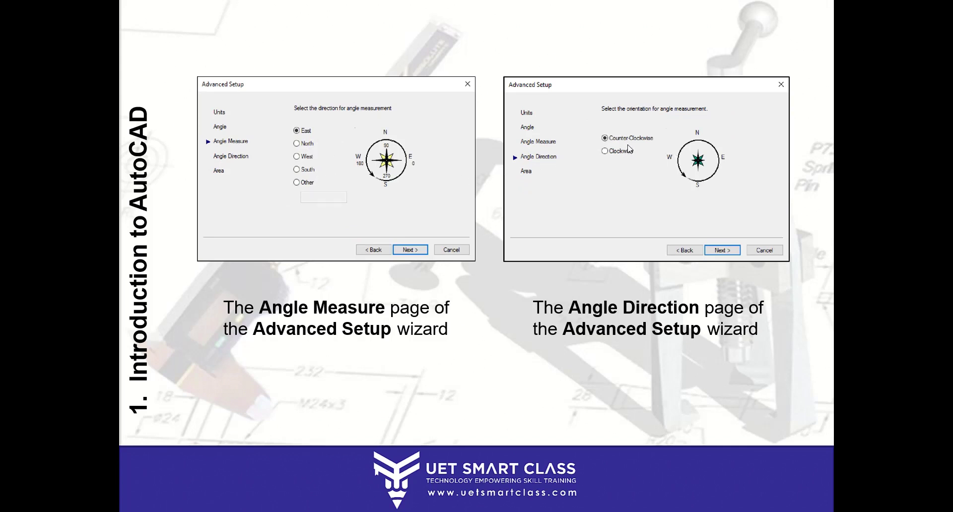
click(644, 173)
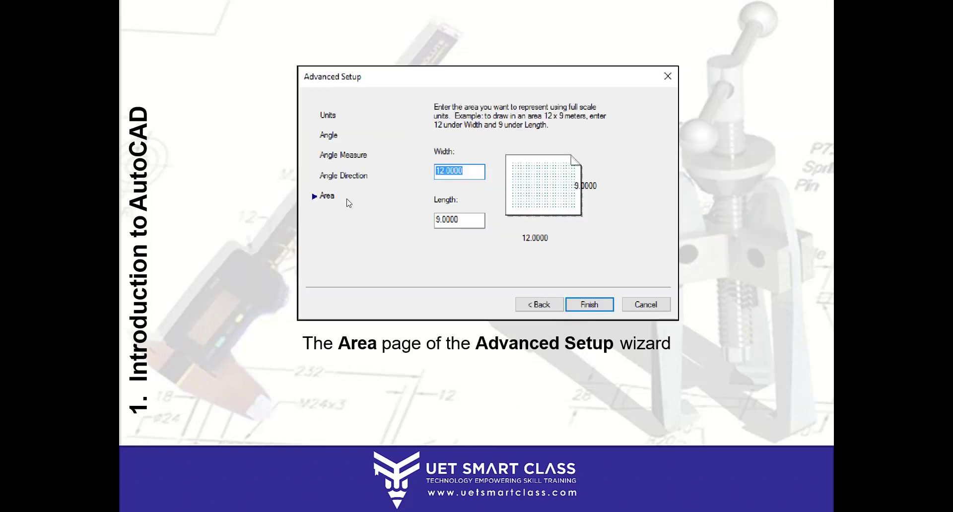
click(600, 161)
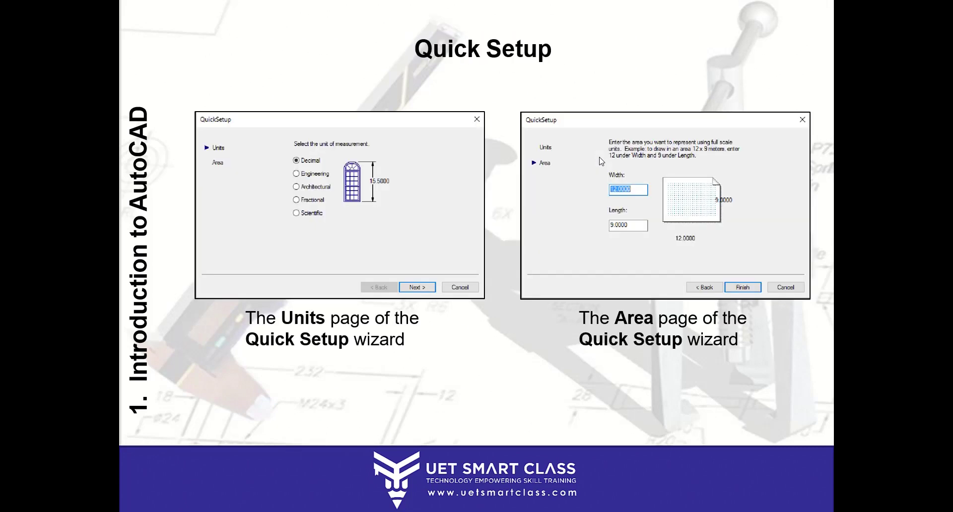
Switch to AutoCAD and create a new drawing from the acad template.
key(alt+Tab)
key(alt+Tab)
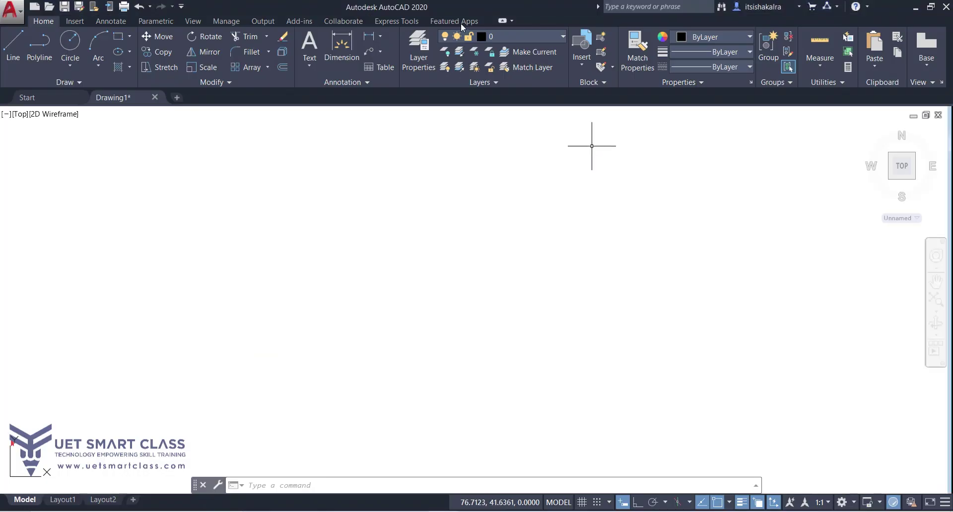
click(35, 7)
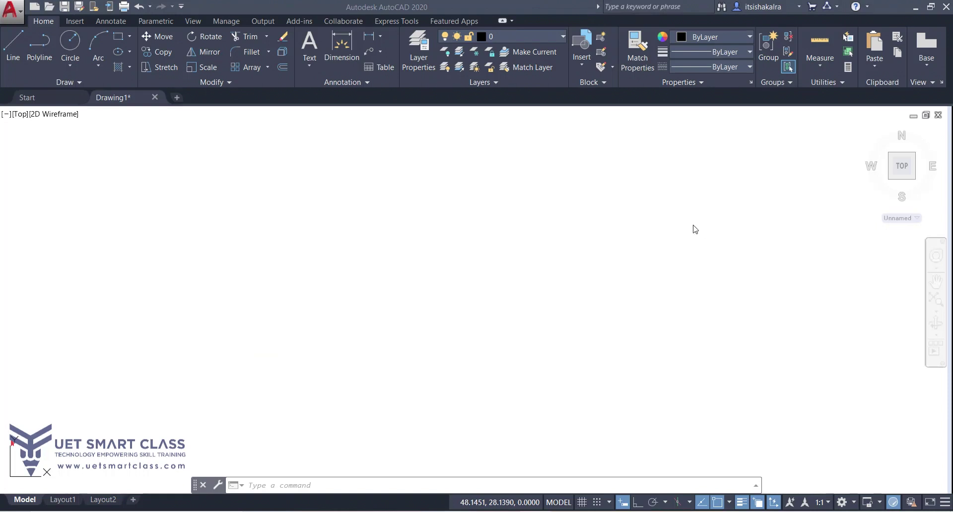
click(13, 11)
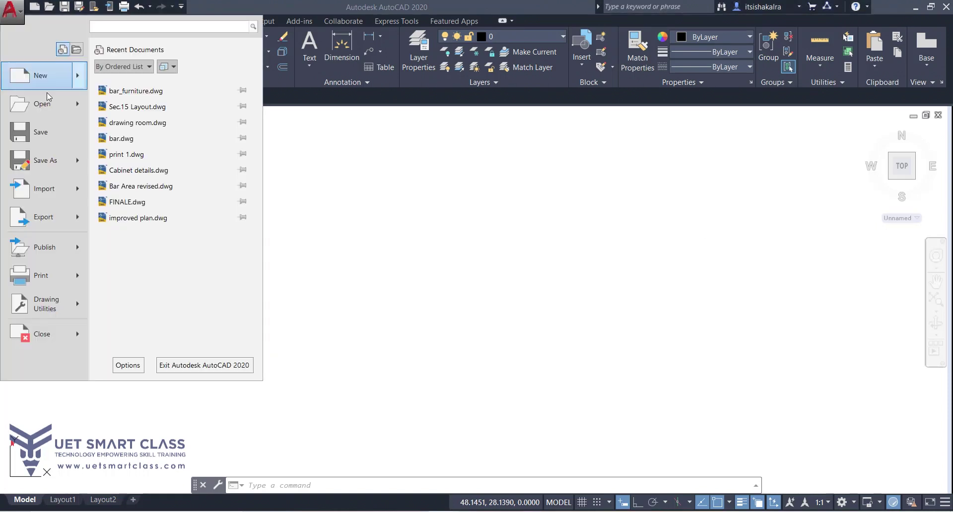
mouse_move(51, 79)
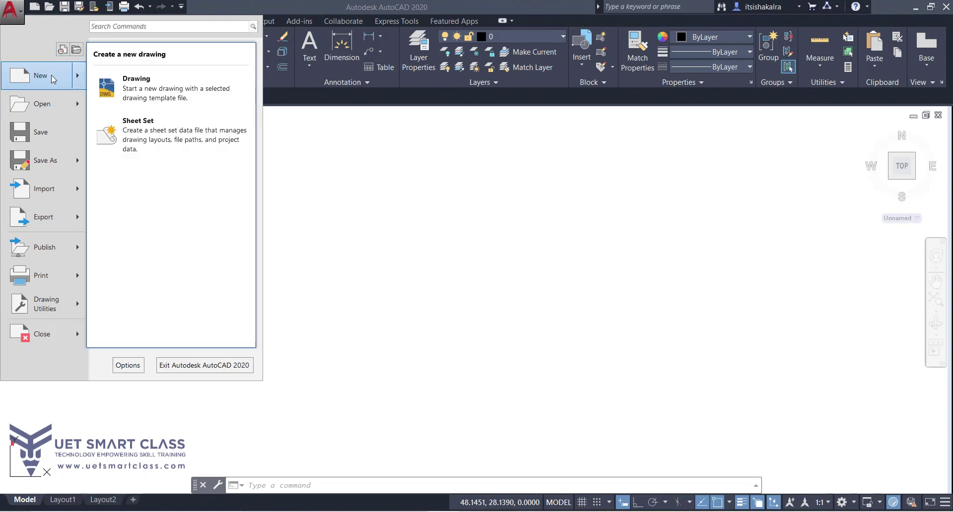
click(171, 92)
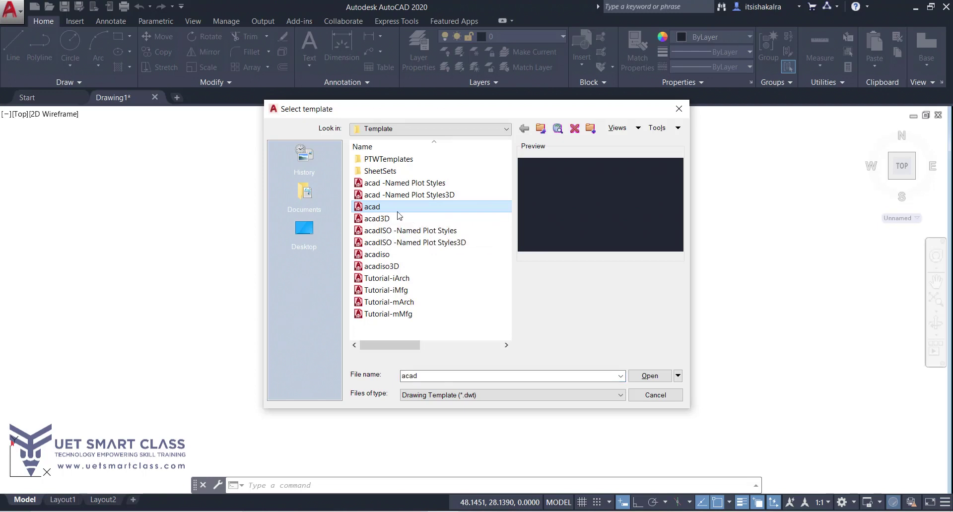
click(397, 257)
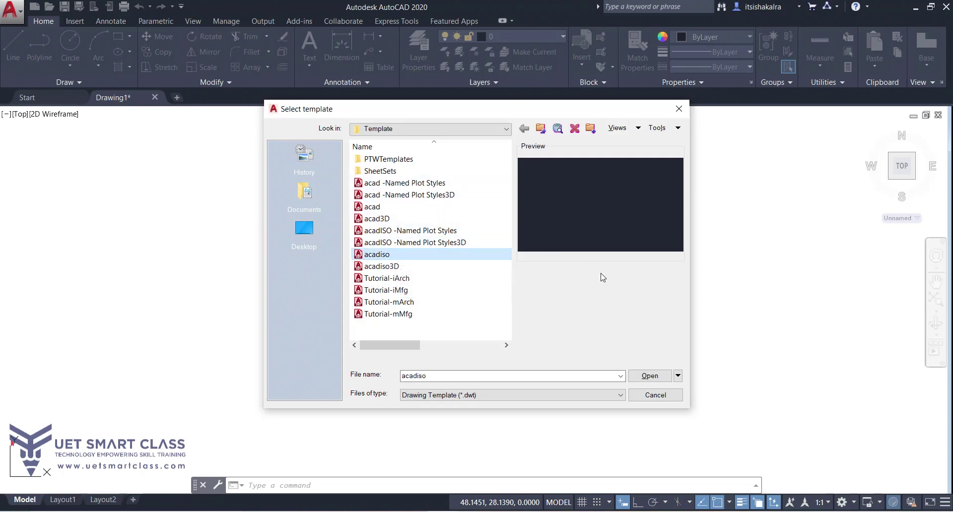
click(389, 206)
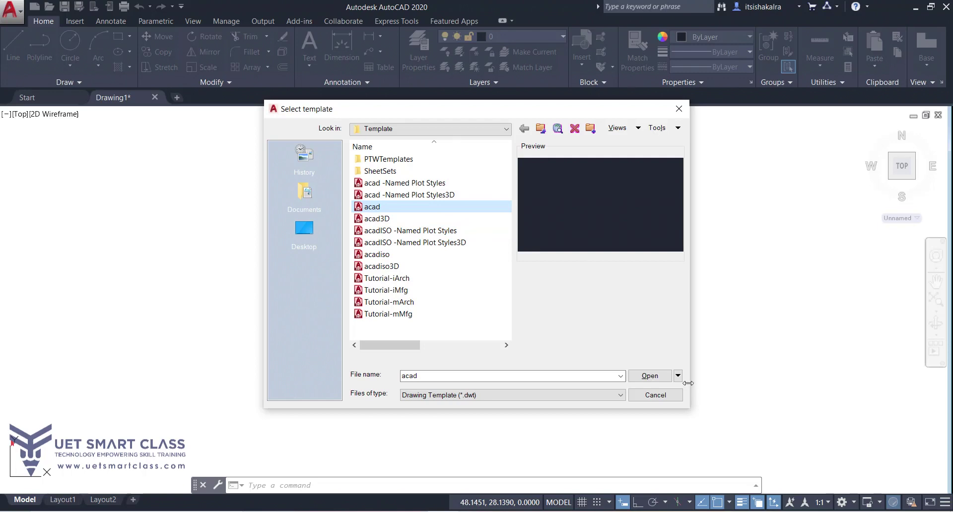
click(647, 378)
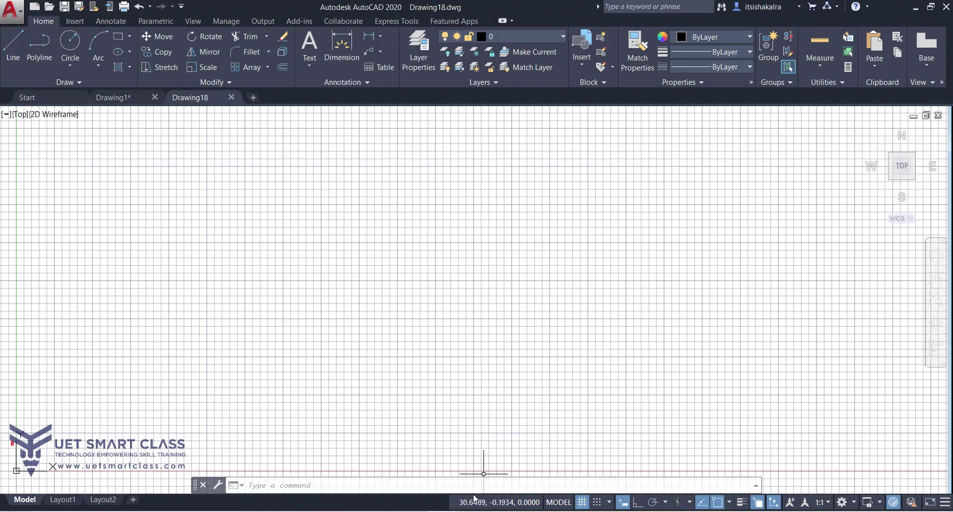
Set the STARTUP system variable to 1.
text(start)
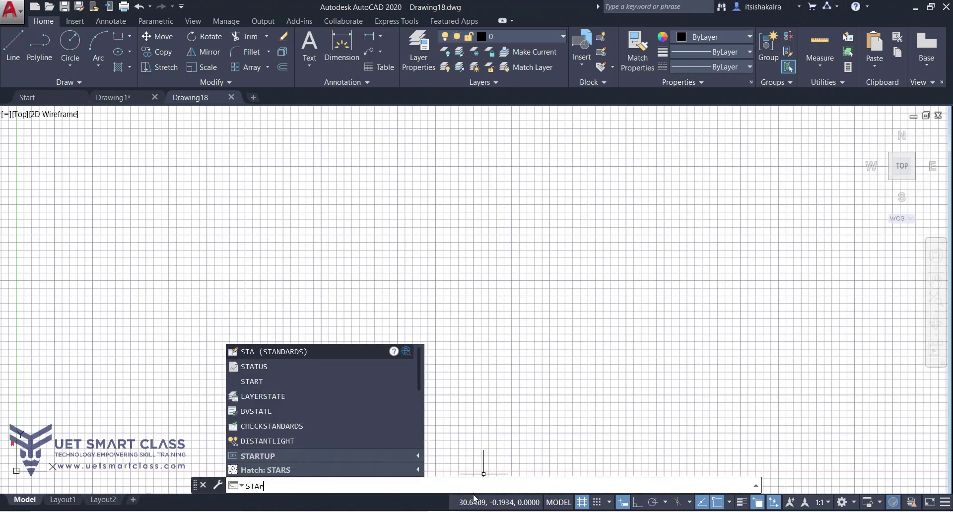
text(up)
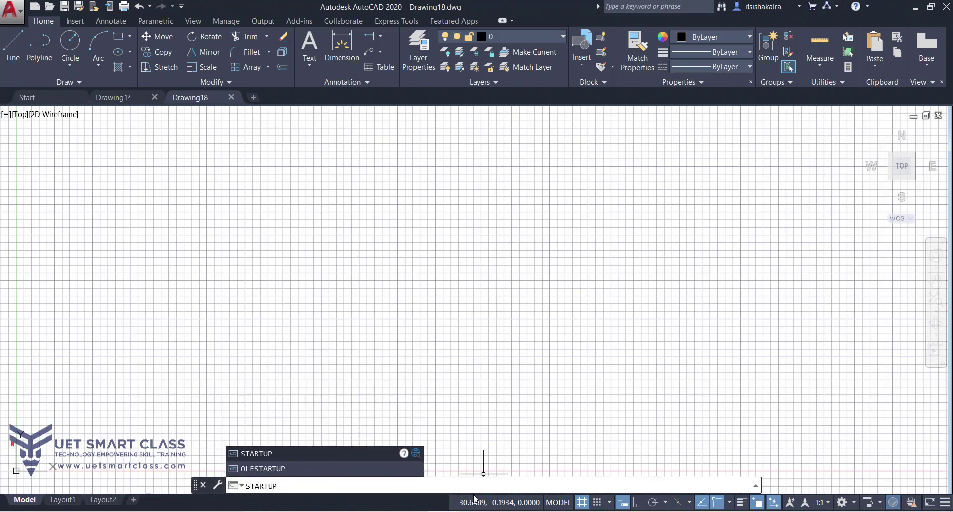
key(Return)
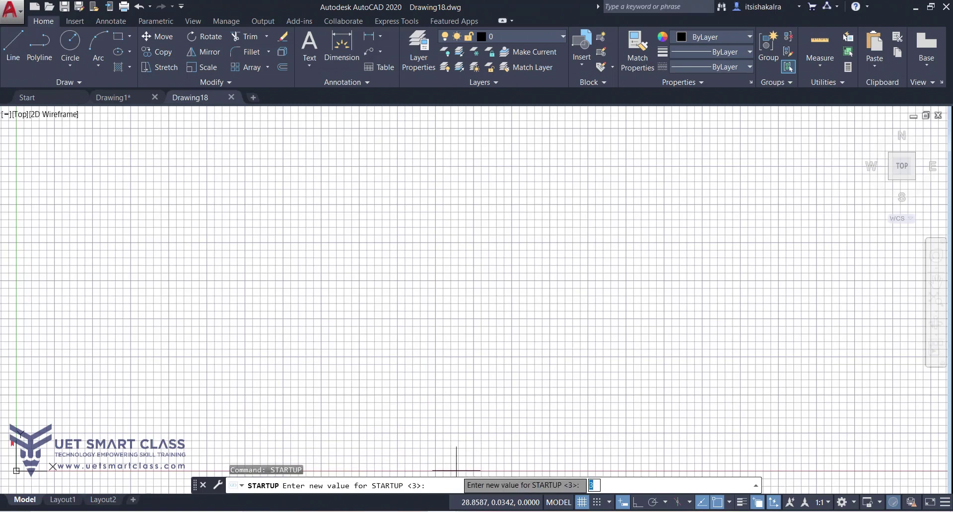
text(1)
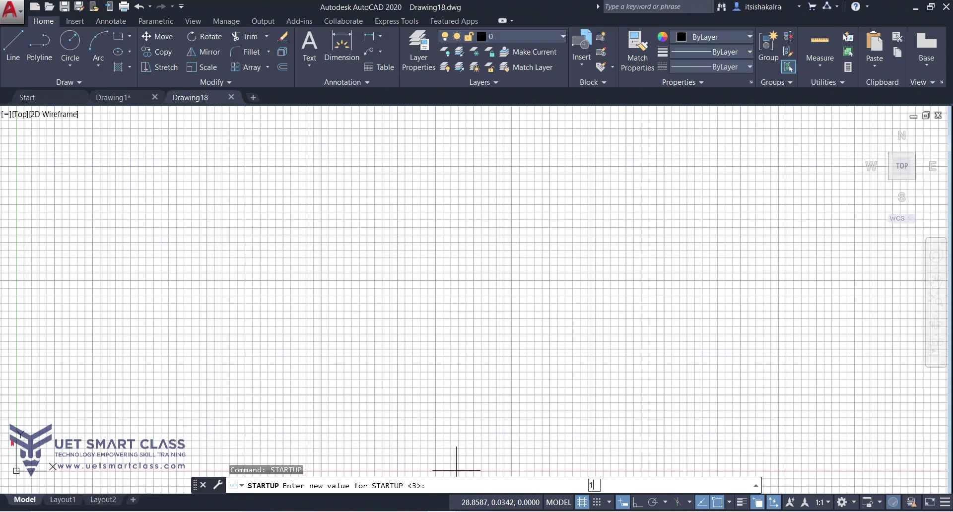
key(Return)
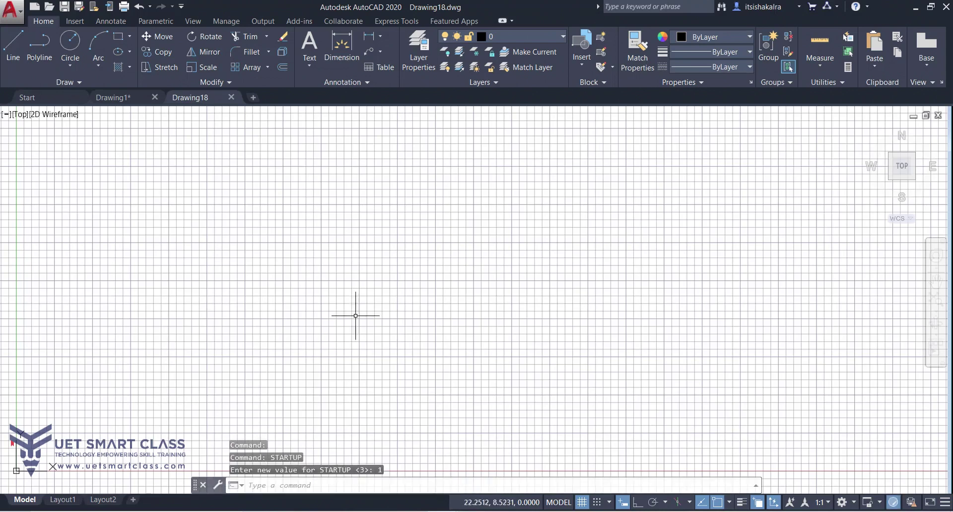
Create a new drawing from scratch with the Metric default settings.
click(34, 7)
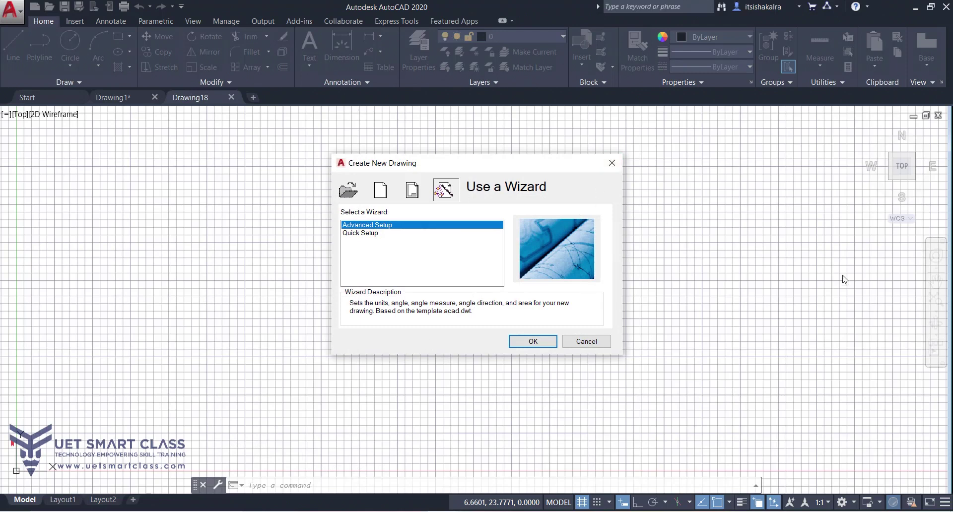
click(386, 195)
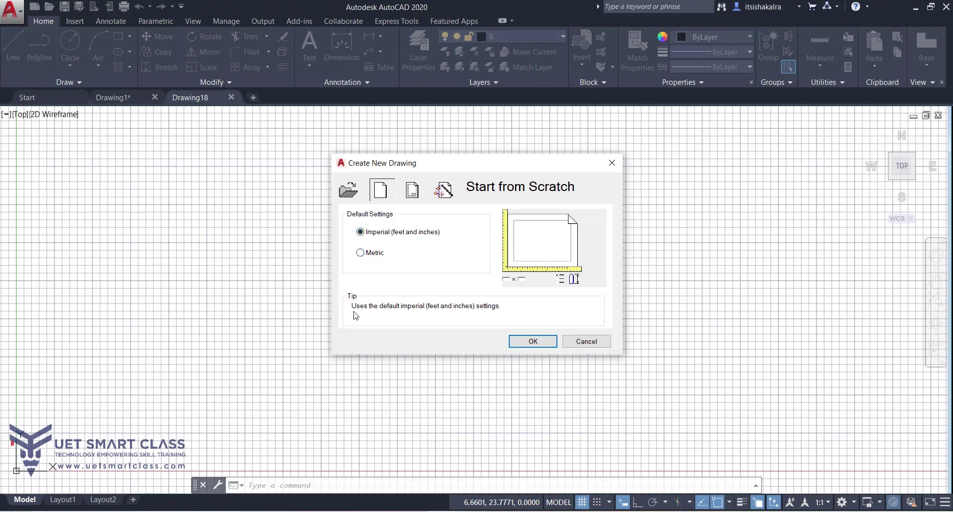
click(375, 253)
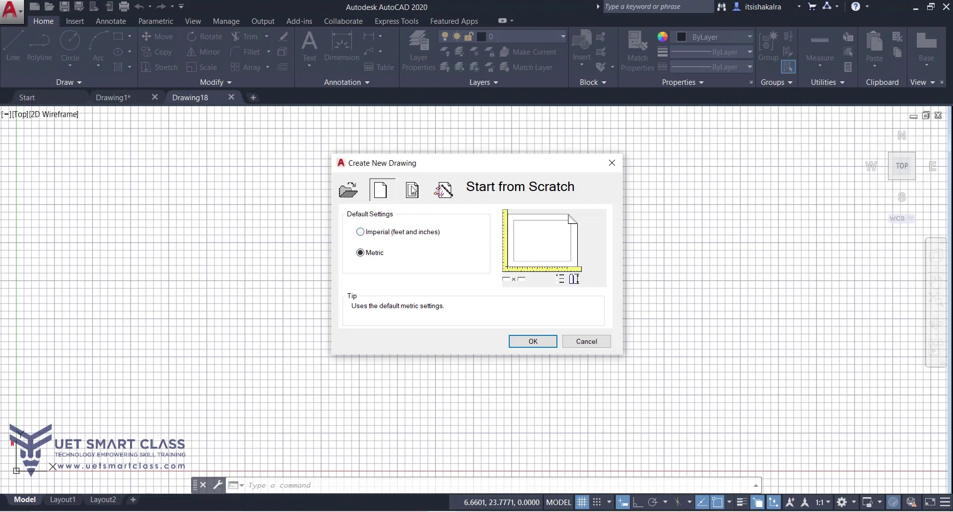
click(526, 341)
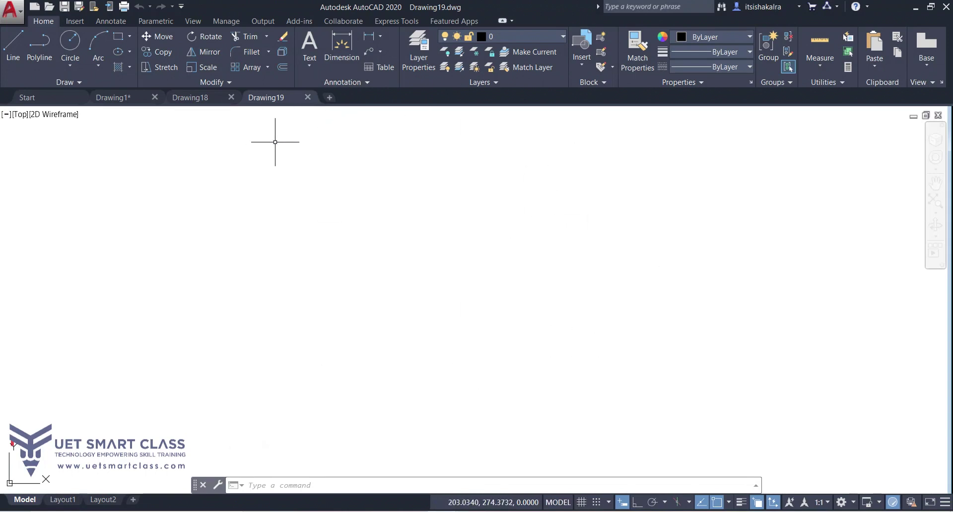
Create another new drawing based on the Acadiso.dwt template.
text(n)
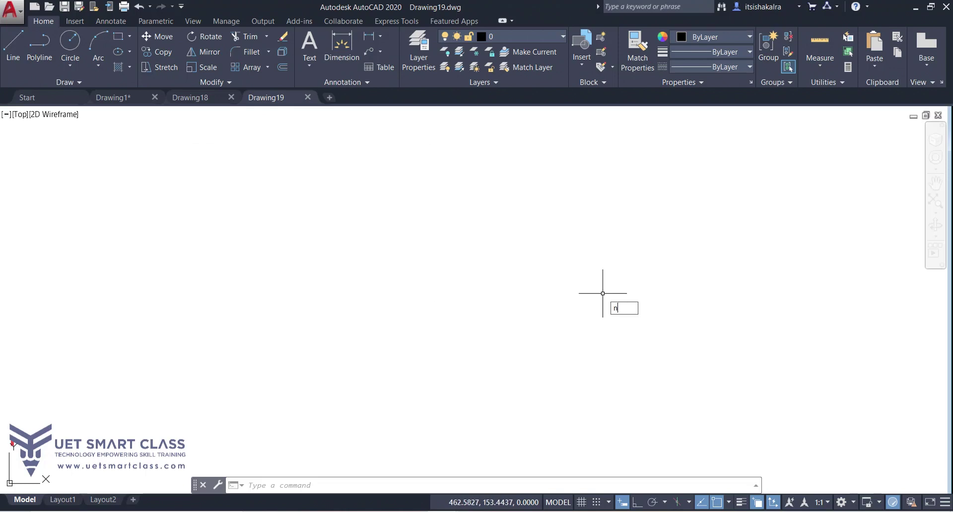
text(ew)
key(Return)
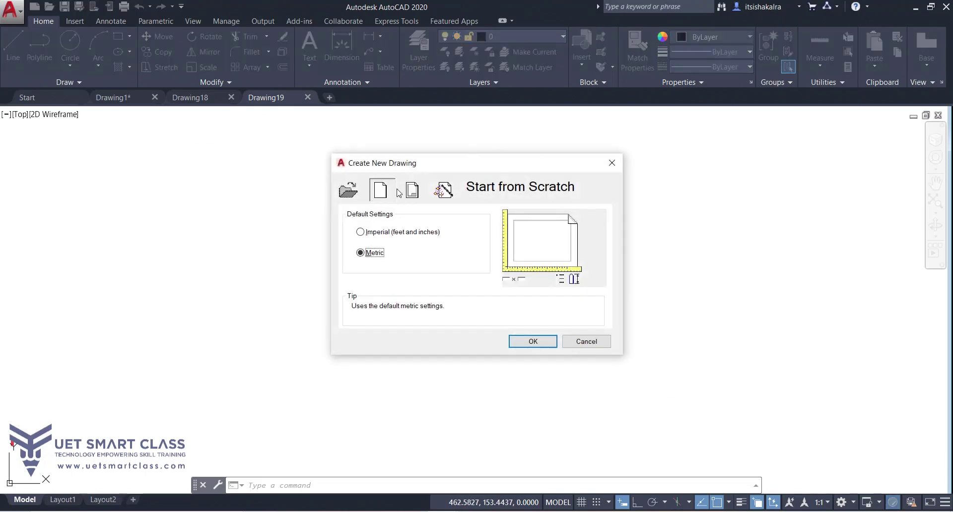
click(413, 190)
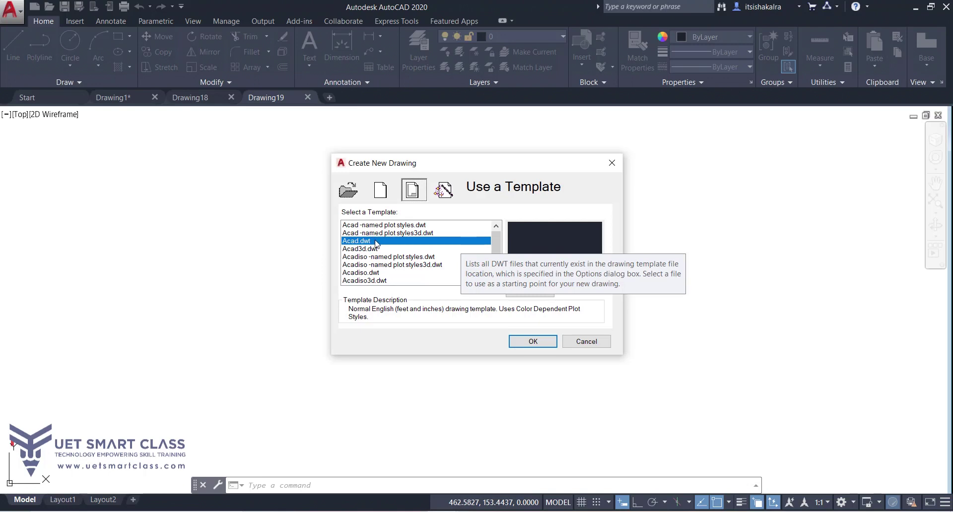
click(377, 274)
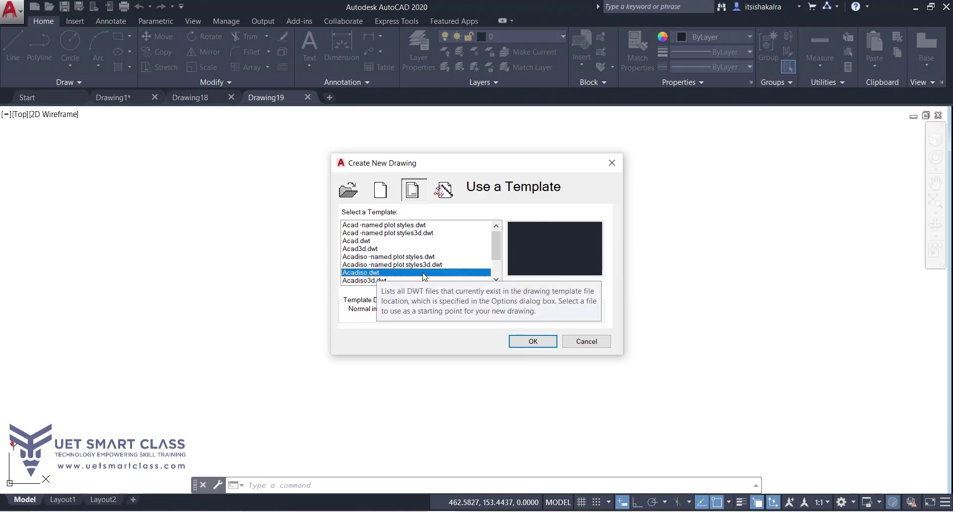
click(546, 340)
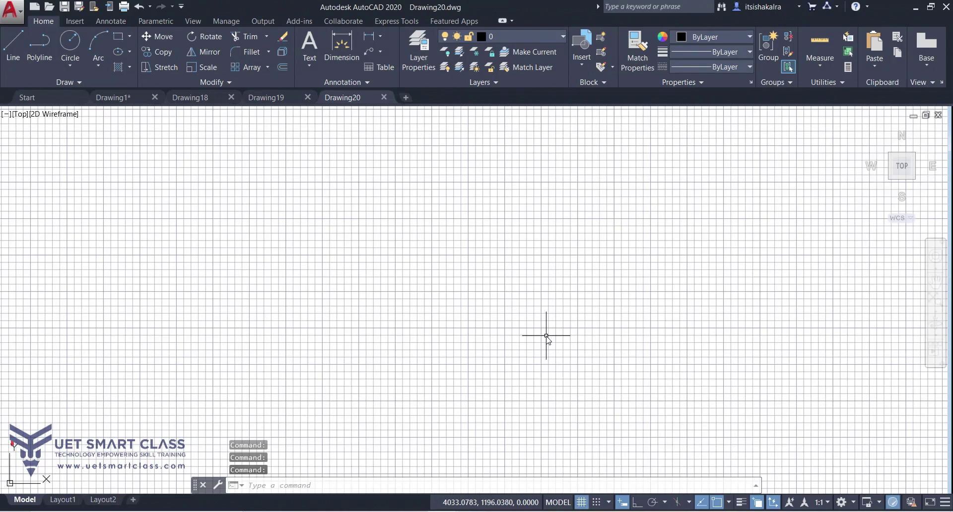
Start a new drawing with the Quick Setup wizard.
text(NEW)
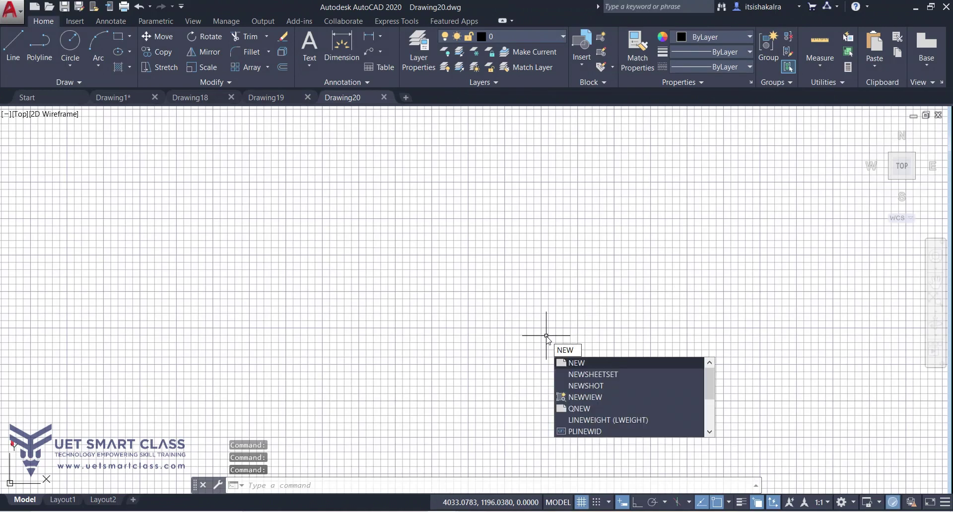
key(Return)
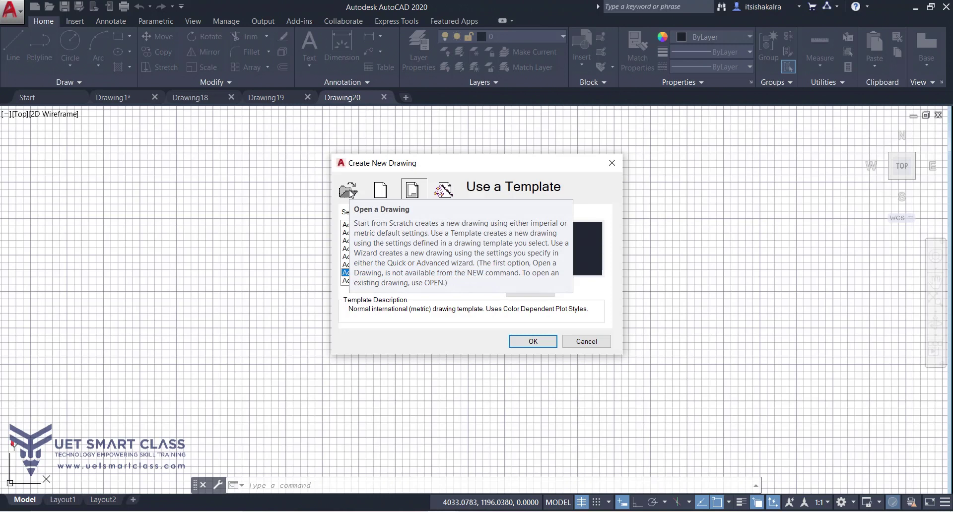
click(446, 192)
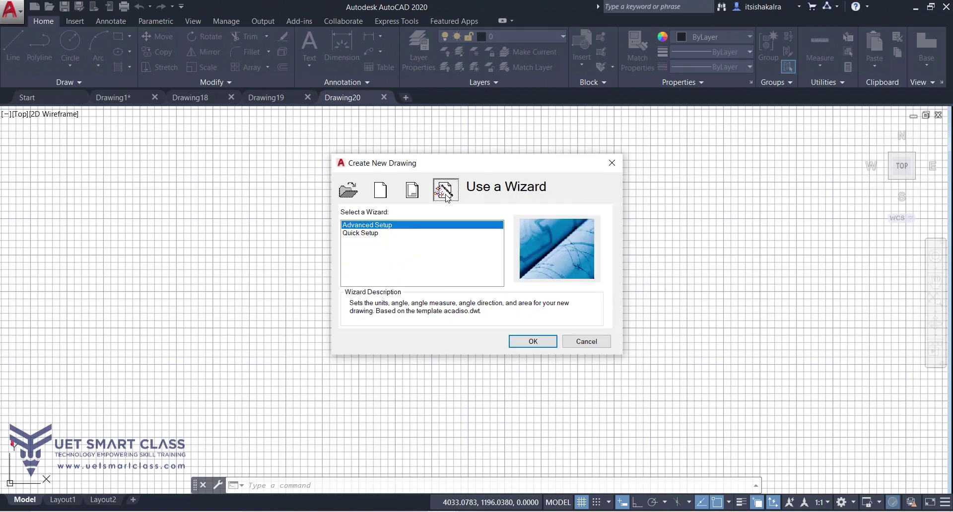
click(374, 236)
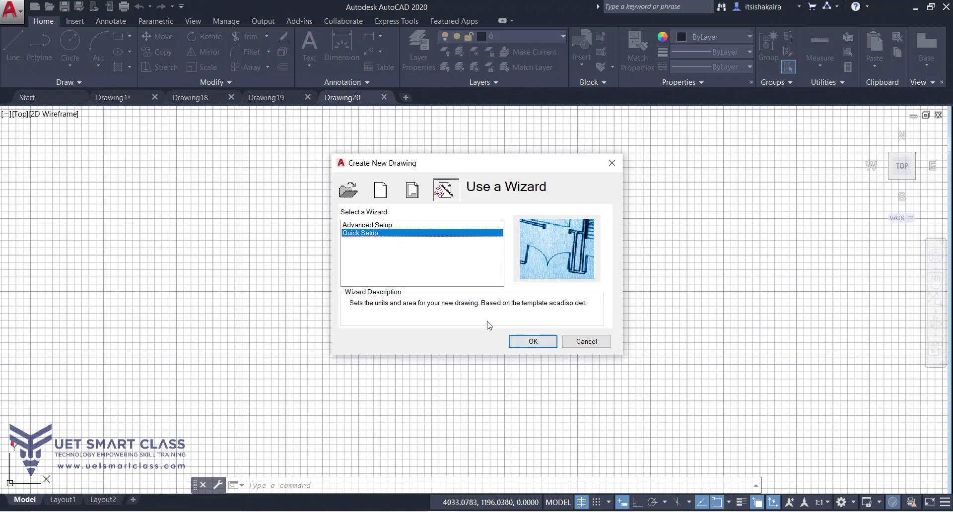
click(532, 343)
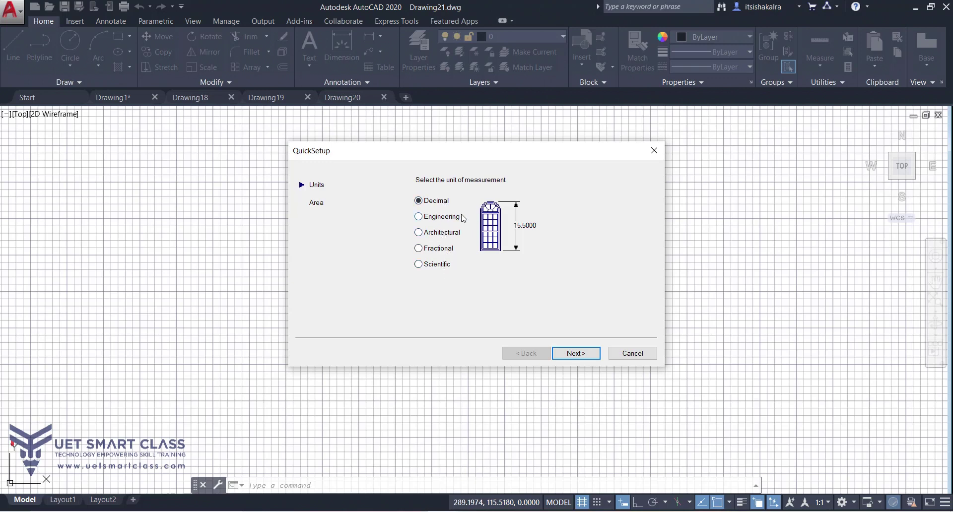
Preview the Architectural, Engineering, Fractional and Scientific units, then choose Decimal as the unit of measurement and proceed to the area settings.
click(453, 232)
click(427, 201)
click(439, 217)
click(440, 248)
click(430, 265)
click(427, 201)
click(576, 353)
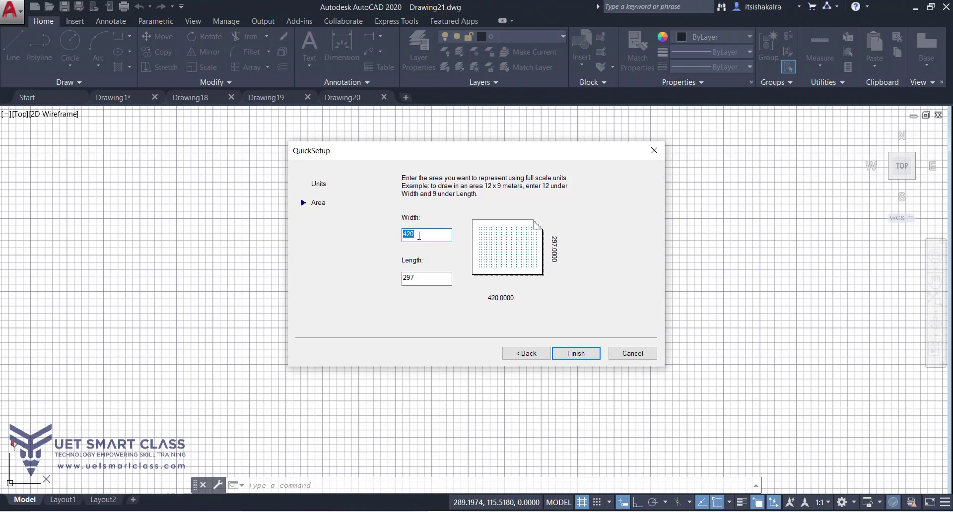
Set the drawing area to a width of 12 and a length of 9, and finish the Quick Setup.
text(12)
drag(417, 278, 404, 279)
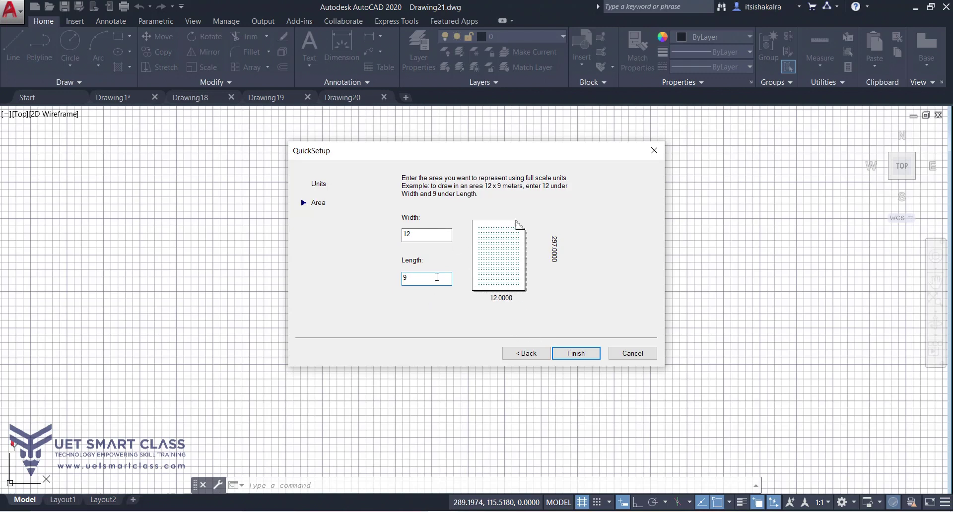
key(Return)
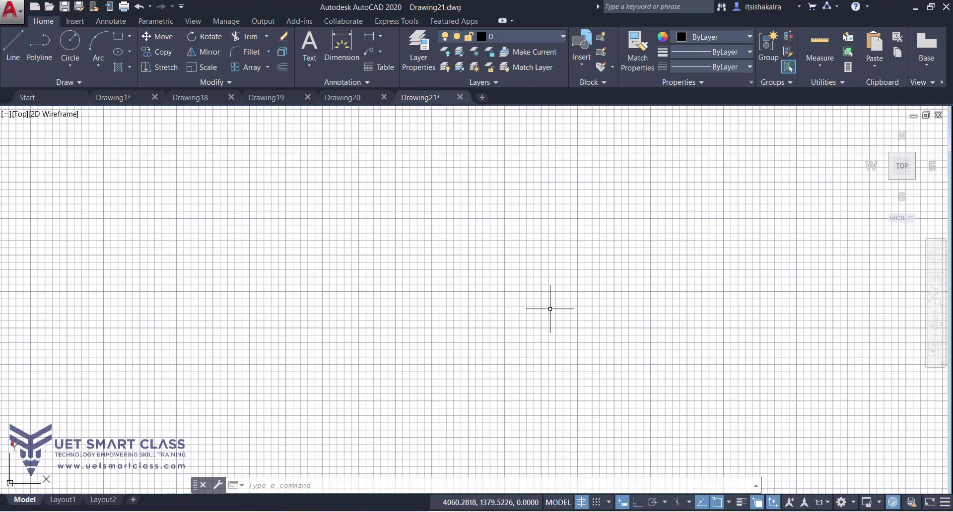
Zoom the drawing with the All option to fit the whole 12 by 9 drawing area.
text(Z)
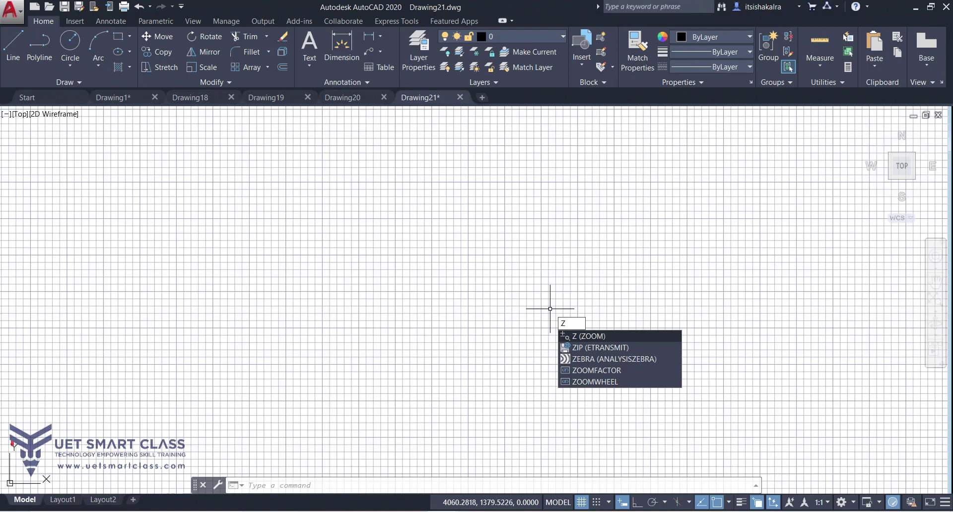
key(Return)
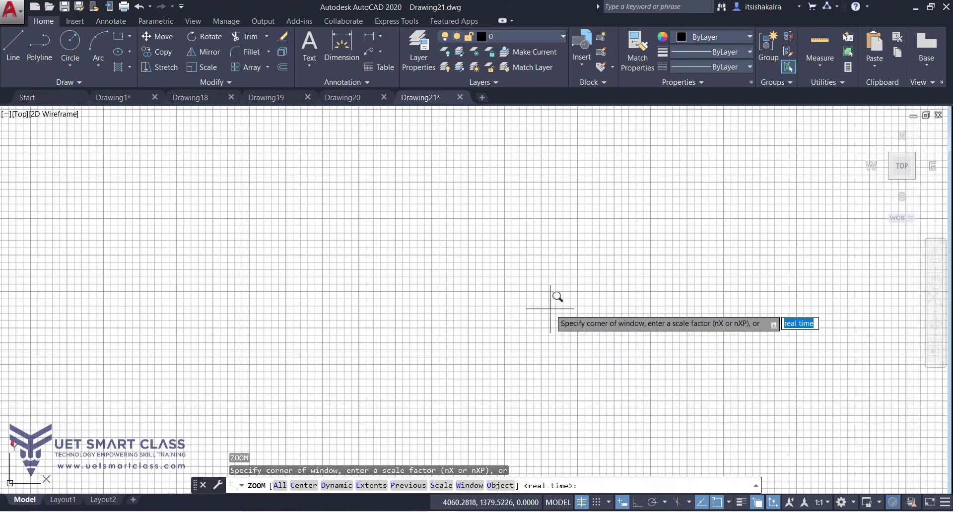
text(a)
key(Return)
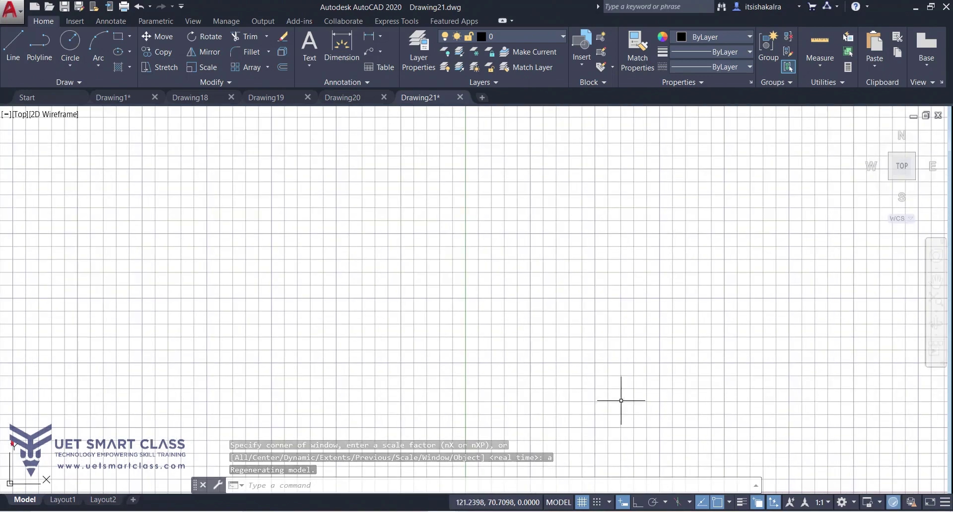
Start another new drawing with the Advanced Setup wizard.
text(NEW)
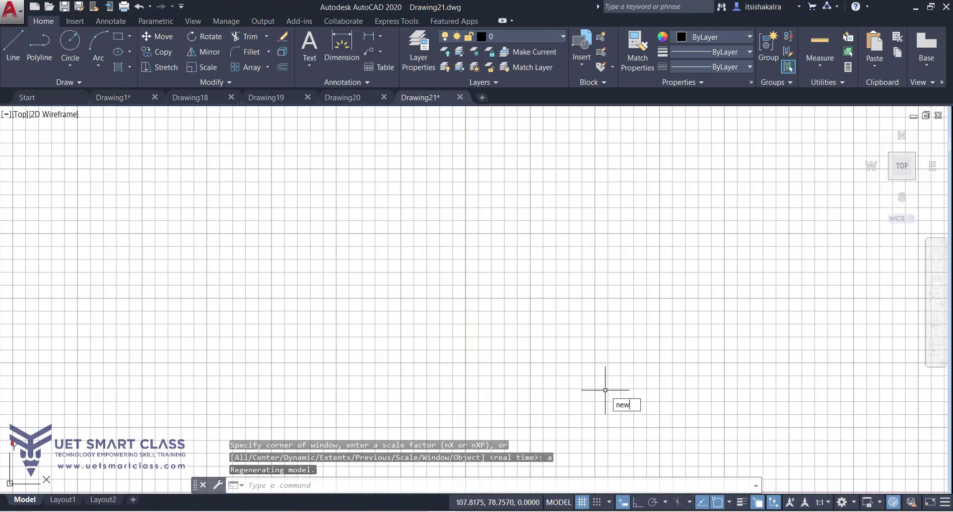
key(Return)
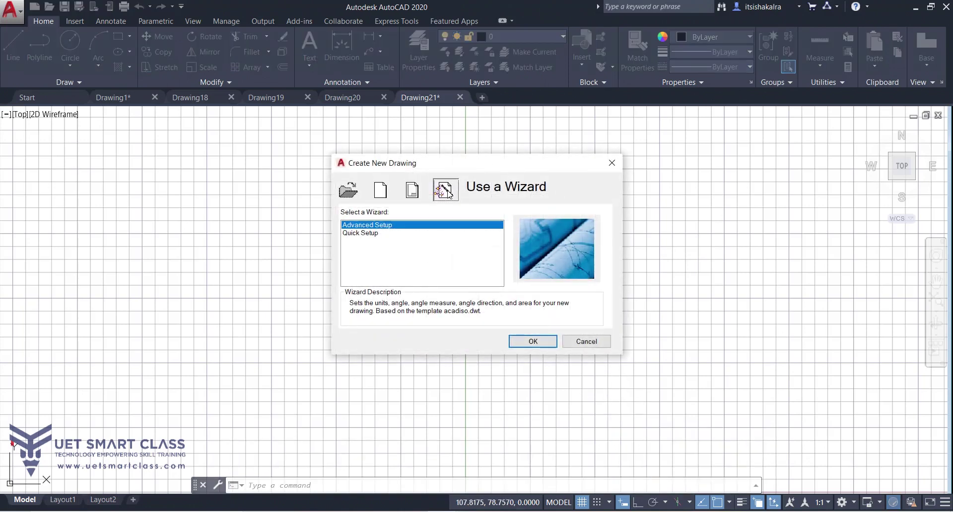
click(533, 343)
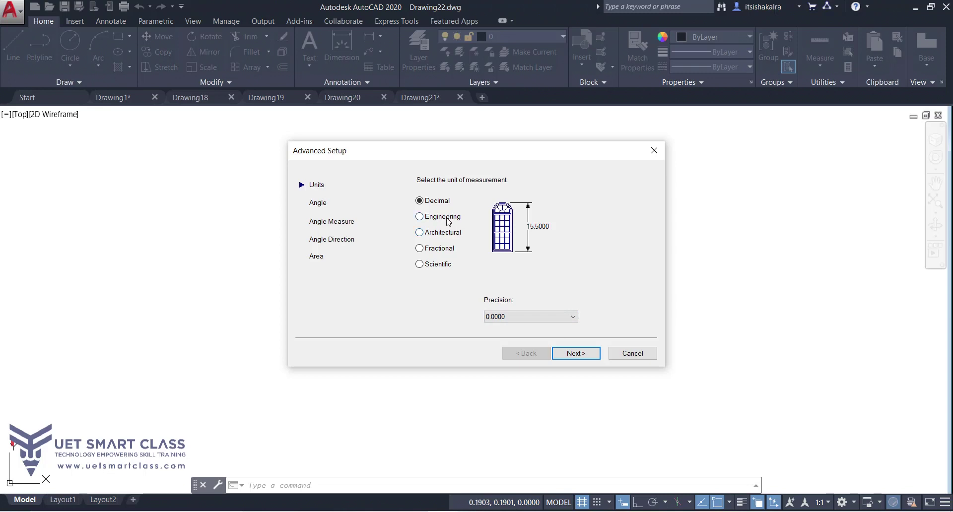
Choose Architectural as the unit of measurement, check the precision options while keeping 0'-0 1/16", and proceed to the angle settings.
click(441, 237)
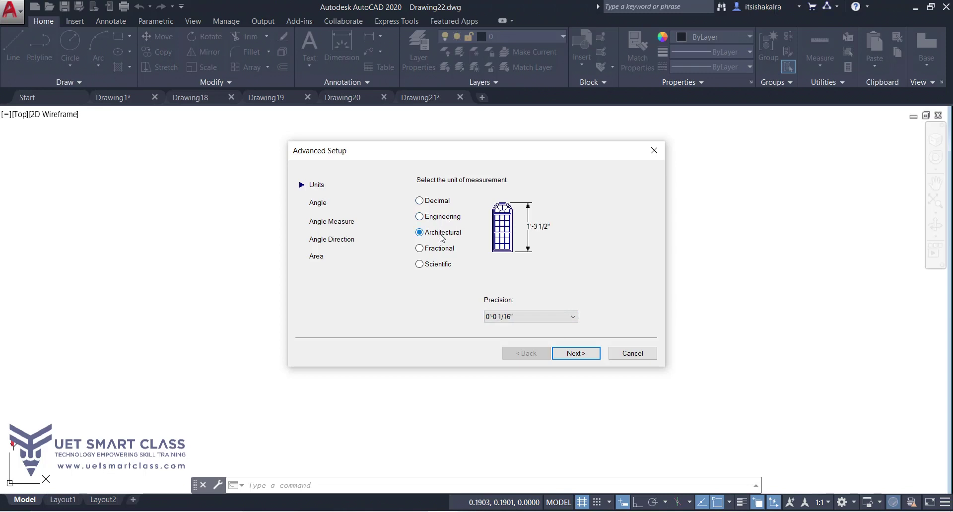
click(519, 321)
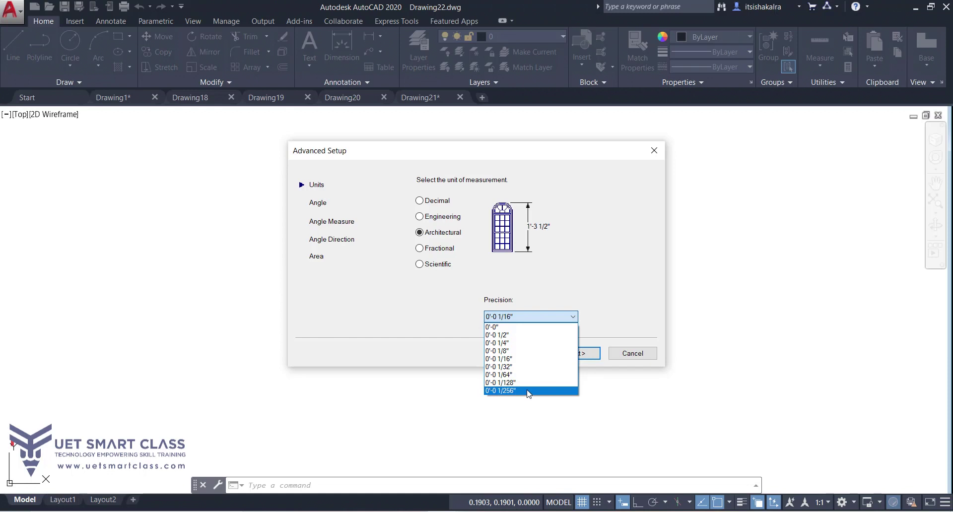
click(586, 286)
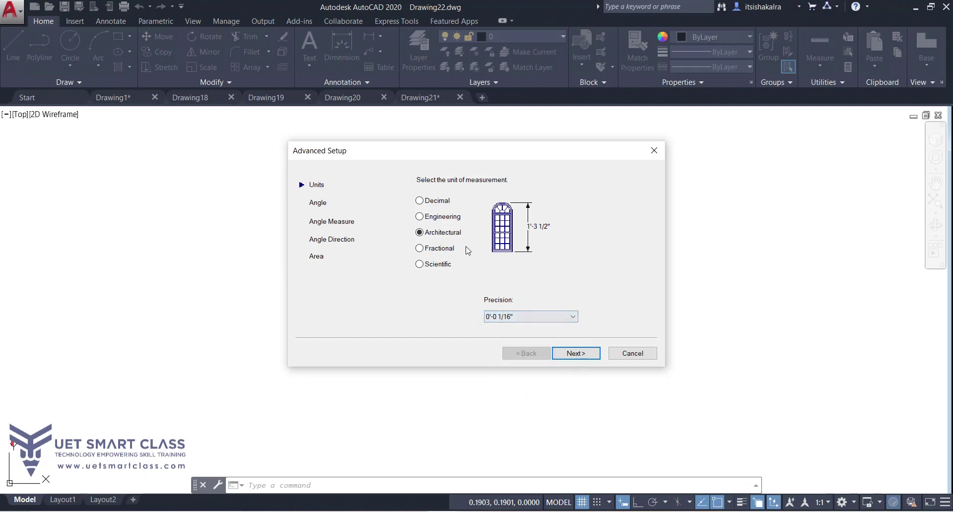
click(575, 353)
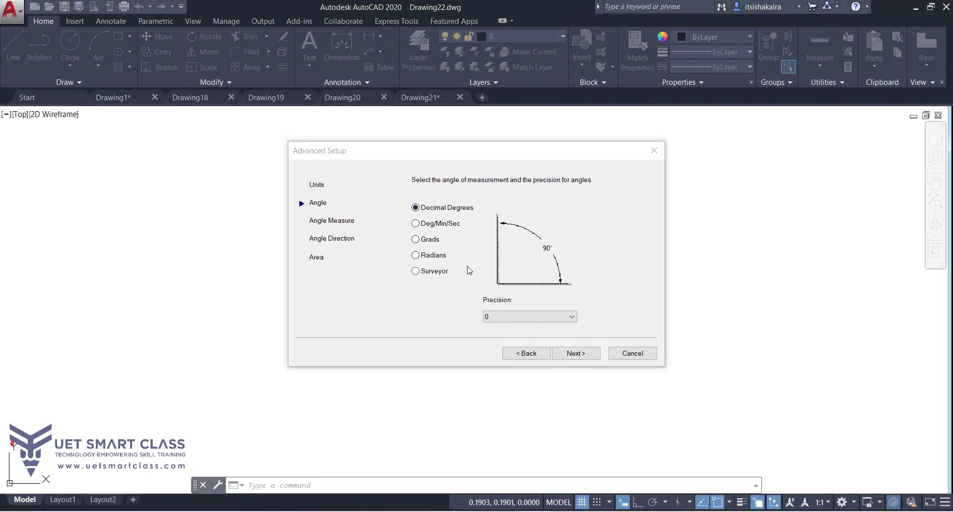
Preview the Deg/Min/Sec, Grads, Radians and Surveyor angle types, then choose Decimal Degrees and proceed to the angle measure settings.
click(453, 224)
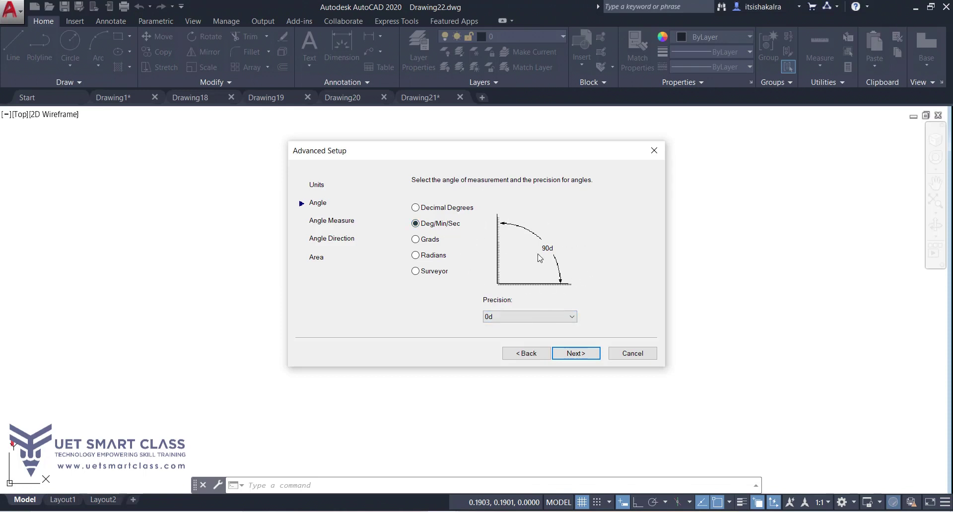
click(428, 242)
click(430, 255)
click(438, 275)
click(427, 209)
click(578, 355)
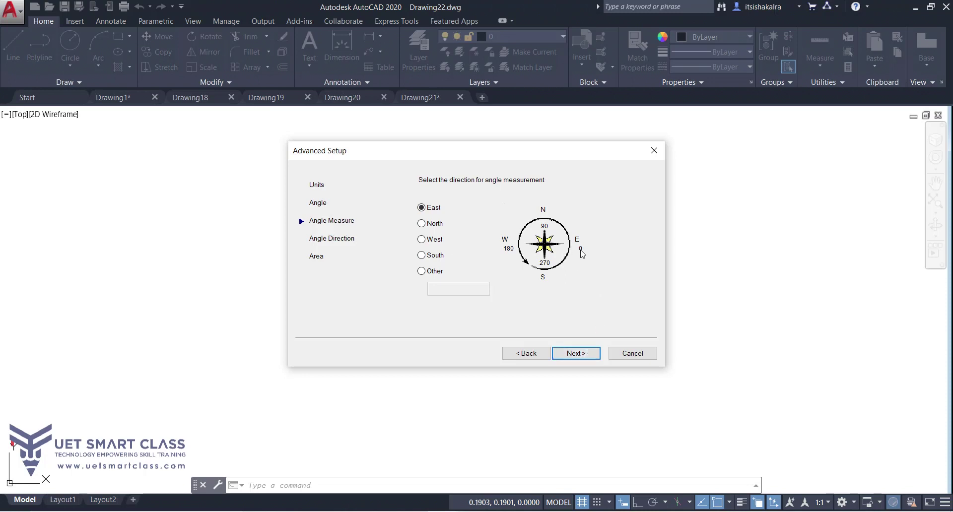
Preview North, then choose East as the direction for angle measurement, keep the Counter-Clockwise orientation and proceed to the area settings.
click(439, 224)
click(438, 210)
click(573, 353)
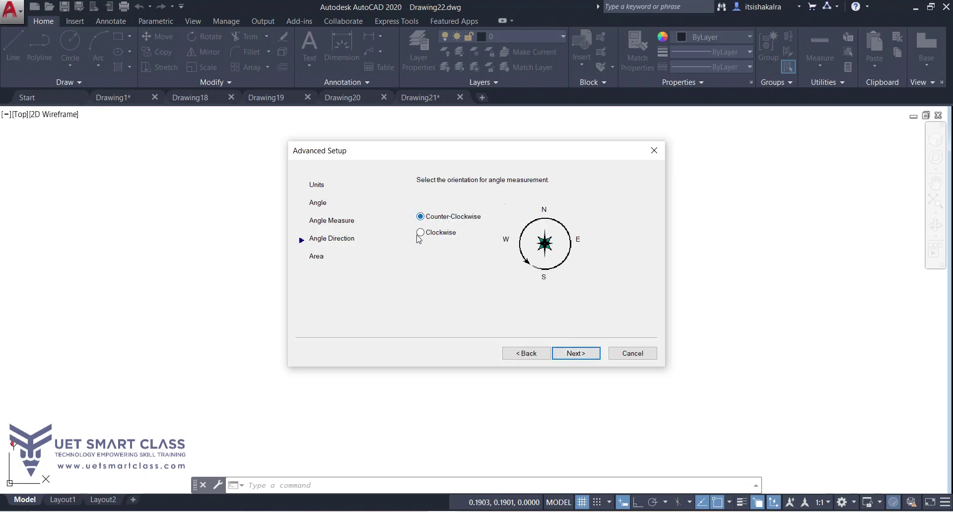
click(584, 354)
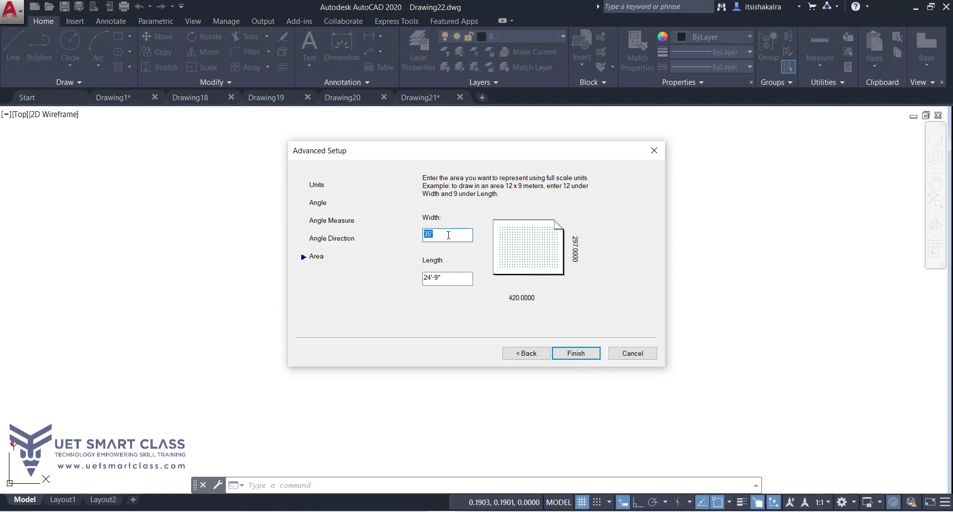
Set the drawing area to a width of 30' and a length of 10', and finish the Advanced Setup.
text(30')
key(Tab)
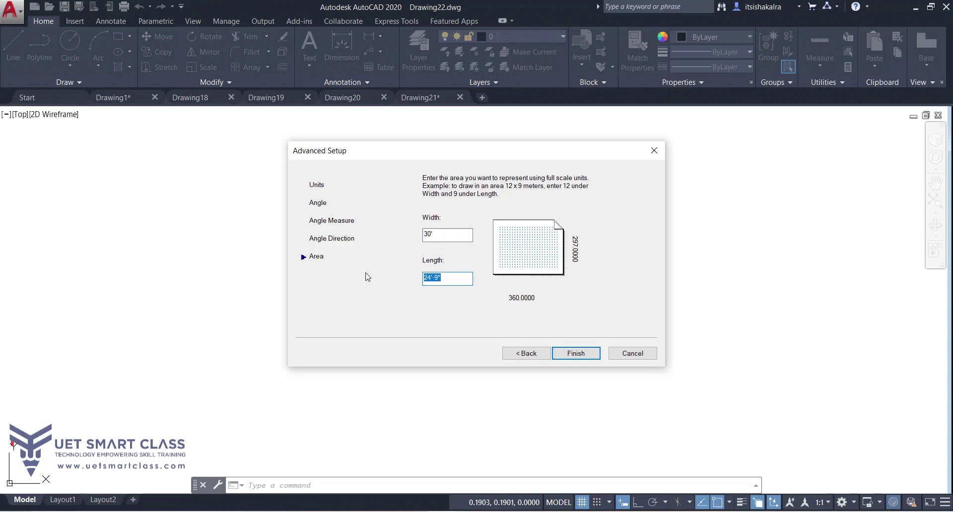
text(10)
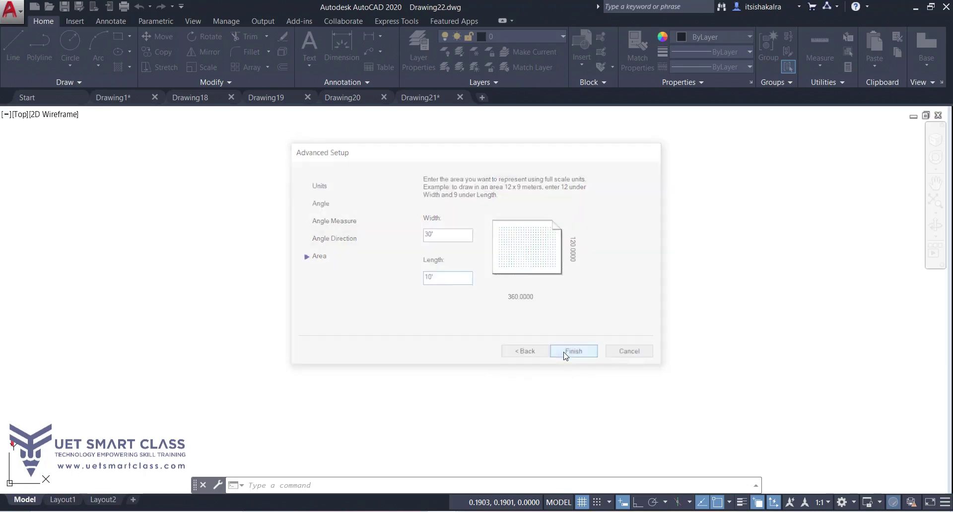
click(564, 354)
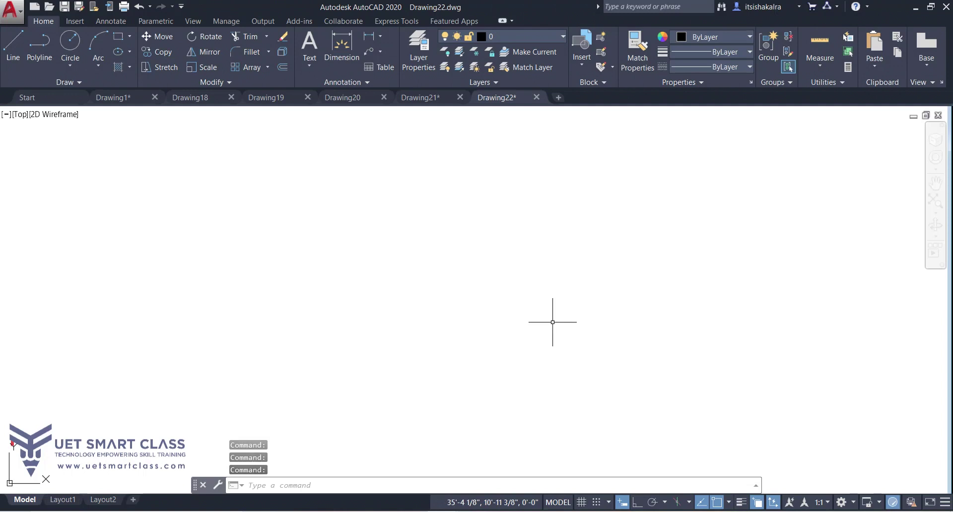
Zoom to the full extent of the new 30' by 10' drawing area with the All option.
text(z)
key(Return)
text(a)
key(Return)
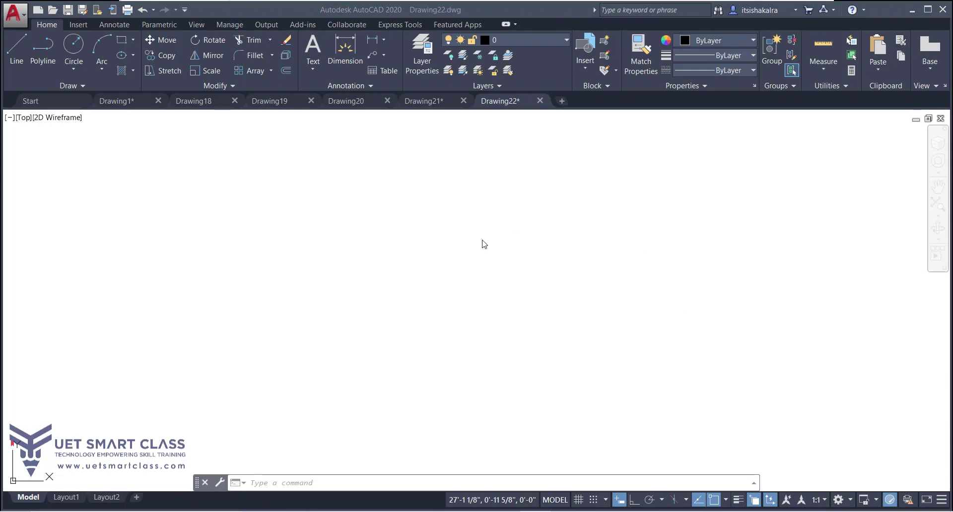
key(alt+Tab)
key(alt+Tab)
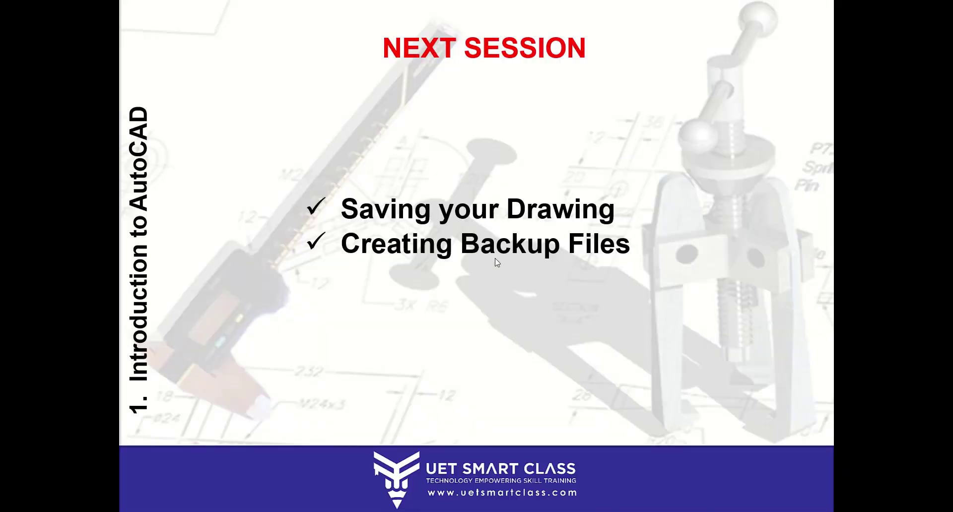
click(676, 314)
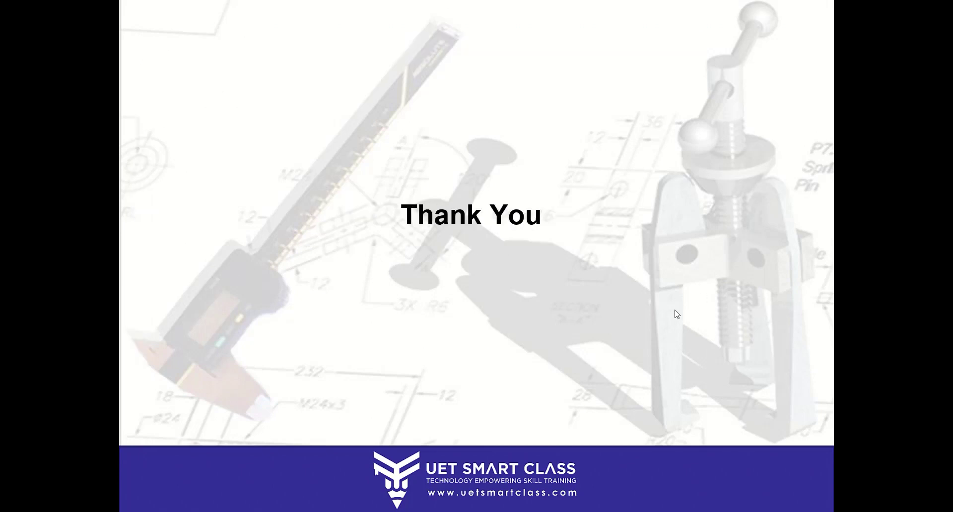